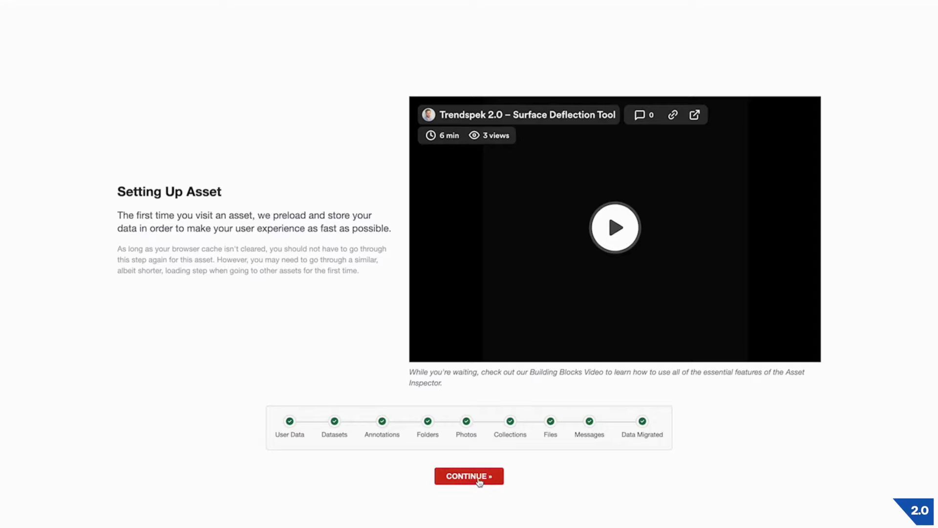
# Continue into the Freestanding Reservoir asset once all its data has loaded
pyautogui.click(478, 477)
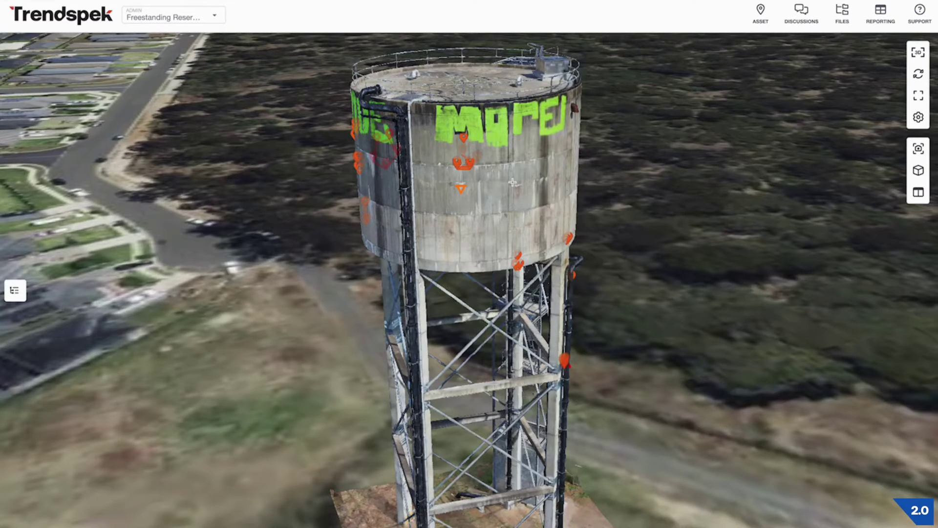
# Zoom and orbit the reservoir model to examine the stained concrete tank wall closely
pyautogui.scroll(1, 513, 182)
pyautogui.scroll(6, 512, 182)
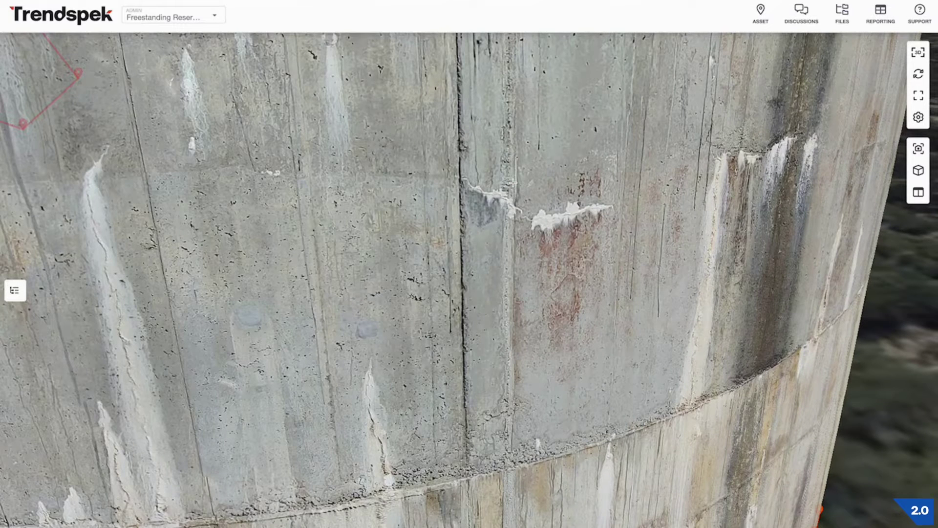
pyautogui.moveTo(532, 223); pyautogui.dragTo(505, 149)
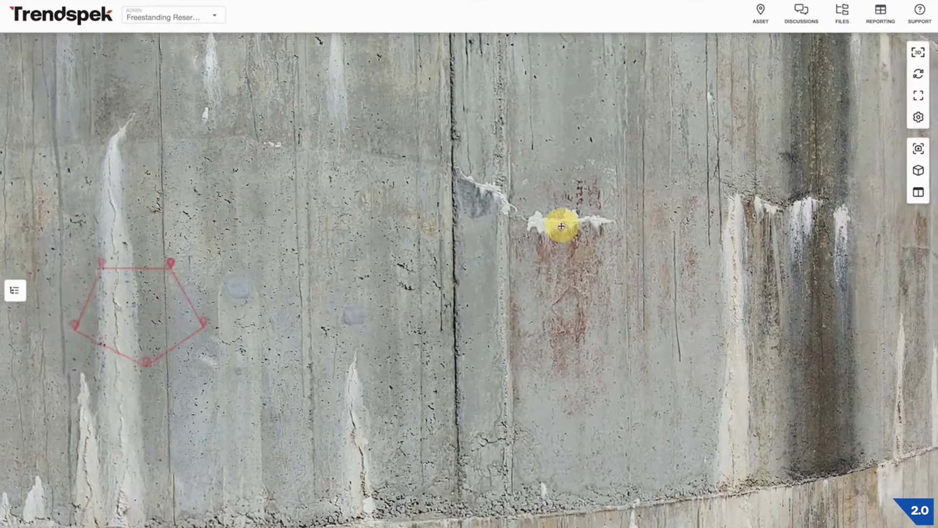
pyautogui.moveTo(562, 224)
pyautogui.mouseDown()
pyautogui.moveTo(333, 243)
pyautogui.moveTo(567, 239)
pyautogui.mouseUp()
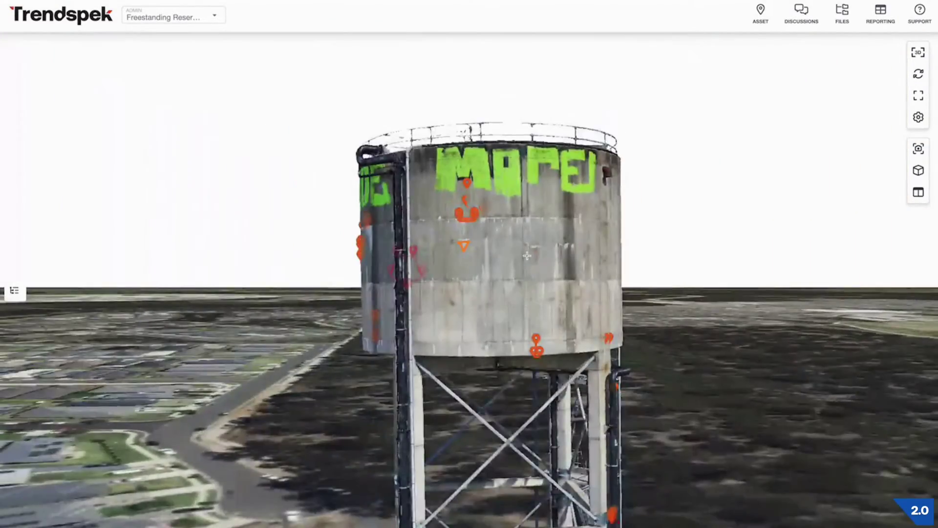
pyautogui.moveTo(524, 256); pyautogui.dragTo(503, 248)
pyautogui.scroll(-3, 499, 213)
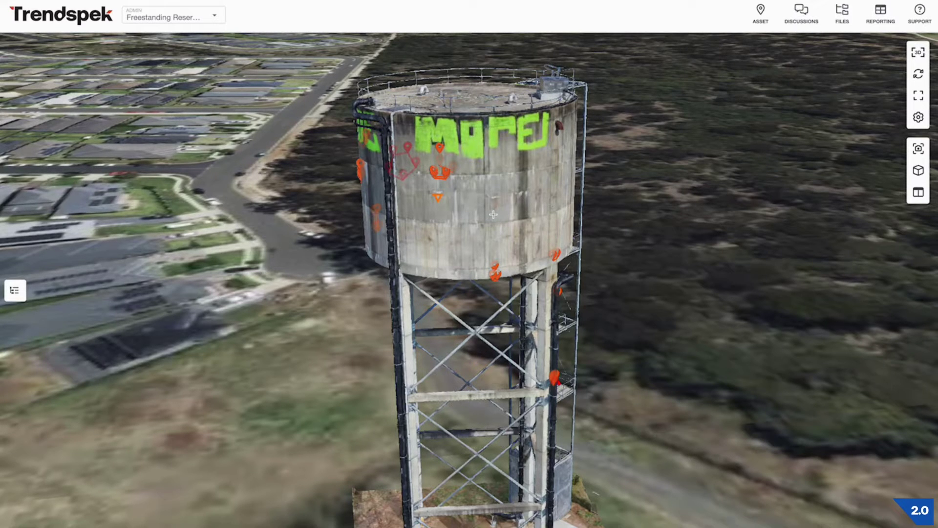
pyautogui.scroll(10, 488, 188)
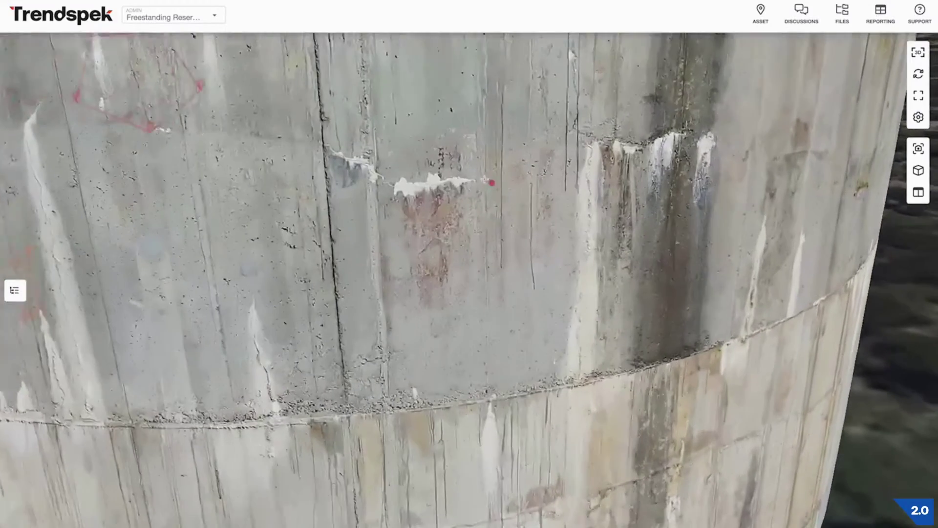
pyautogui.rightClick(429, 186)
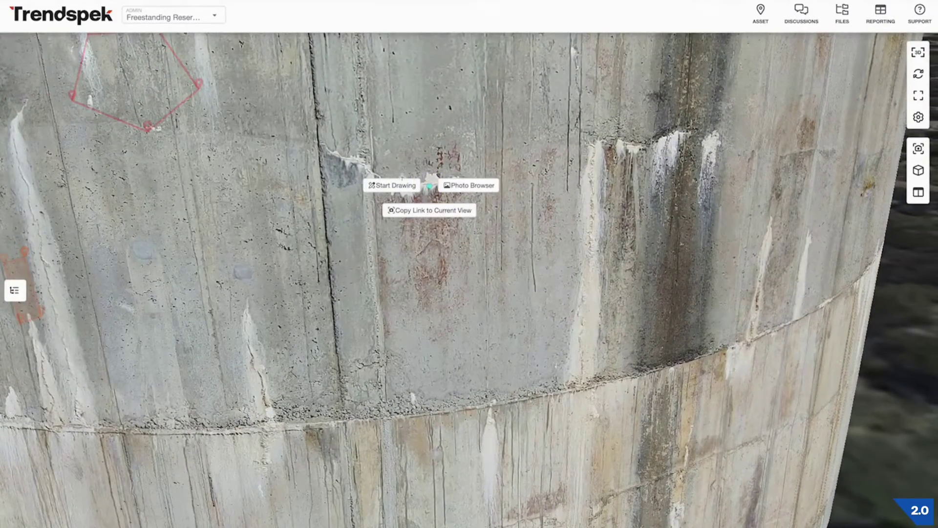
pyautogui.click(470, 186)
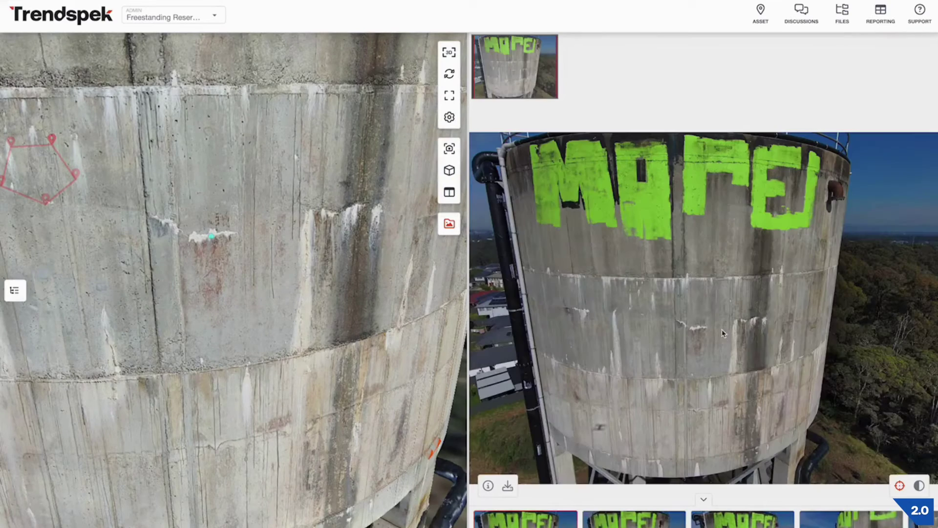
pyautogui.scroll(5, 698, 336)
pyautogui.scroll(5, 698, 335)
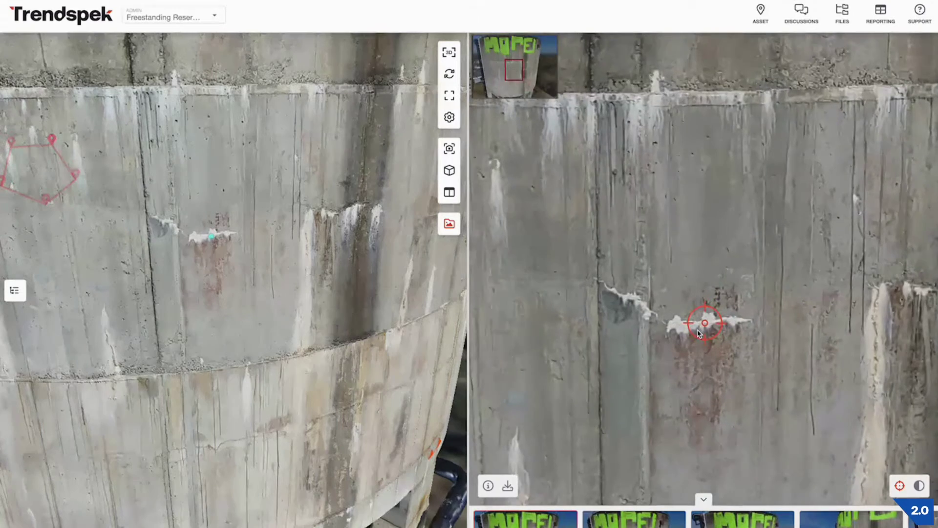
pyautogui.click(450, 225)
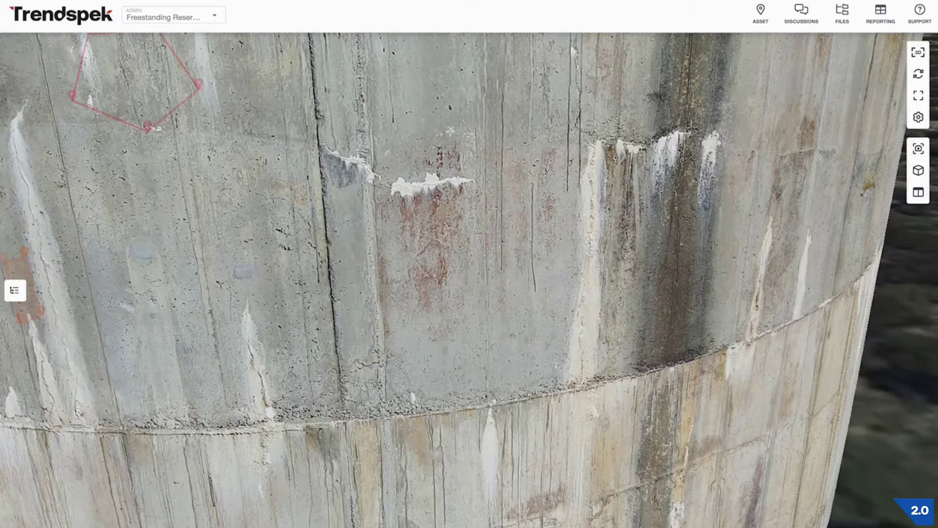
# Draw a closed eight-vertex polygon around the white calcium streak along the crack
pyautogui.scroll(3, 325, 142)
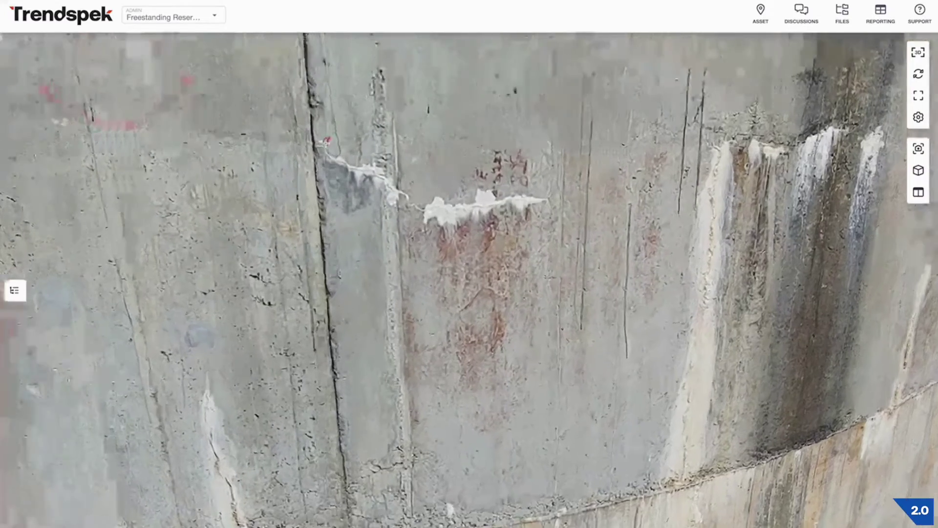
pyautogui.rightClick(321, 145)
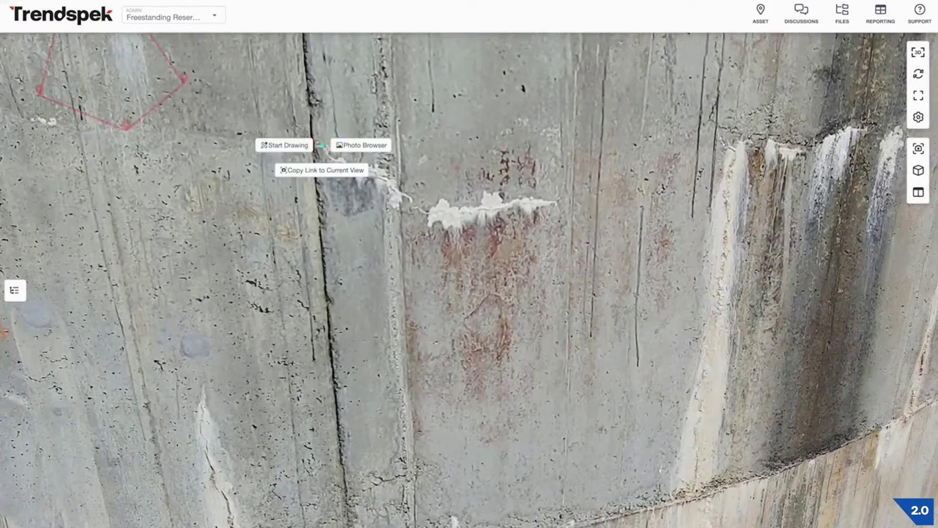
pyautogui.click(293, 146)
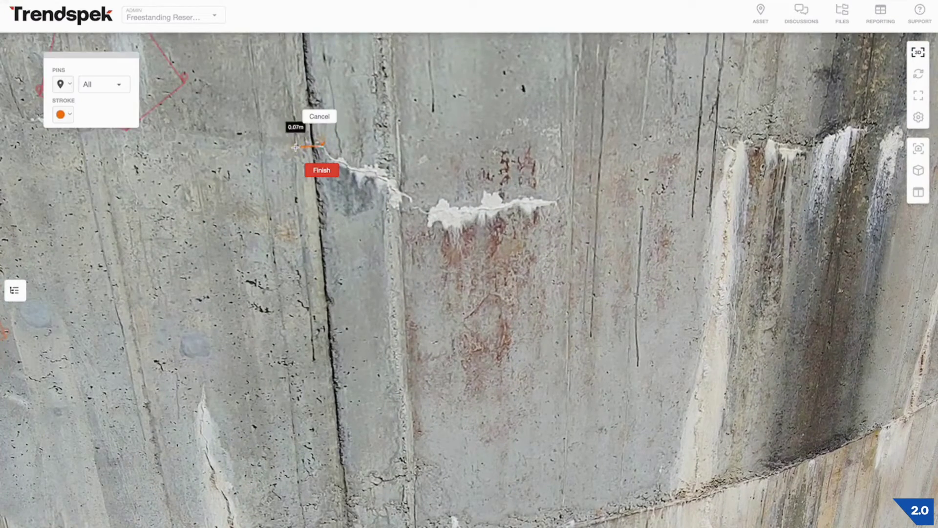
pyautogui.click(337, 157)
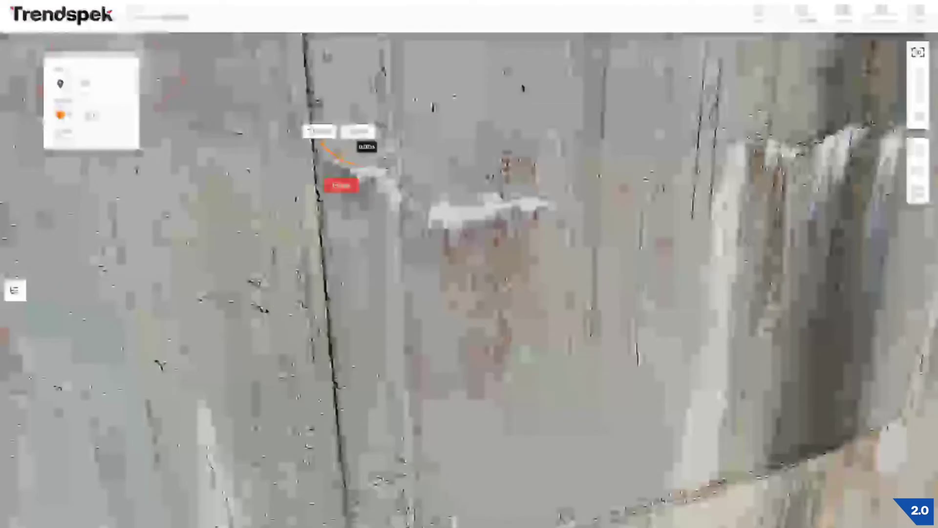
pyautogui.click(382, 168)
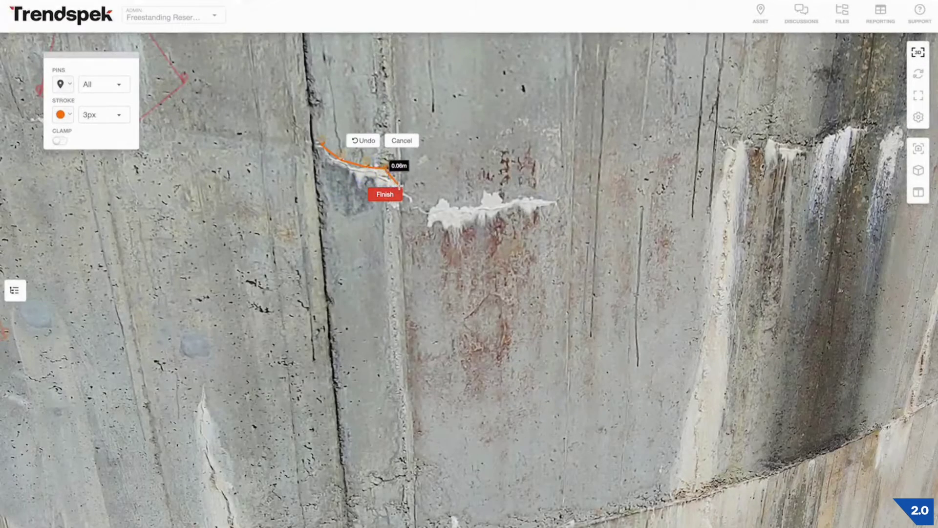
pyautogui.click(419, 199)
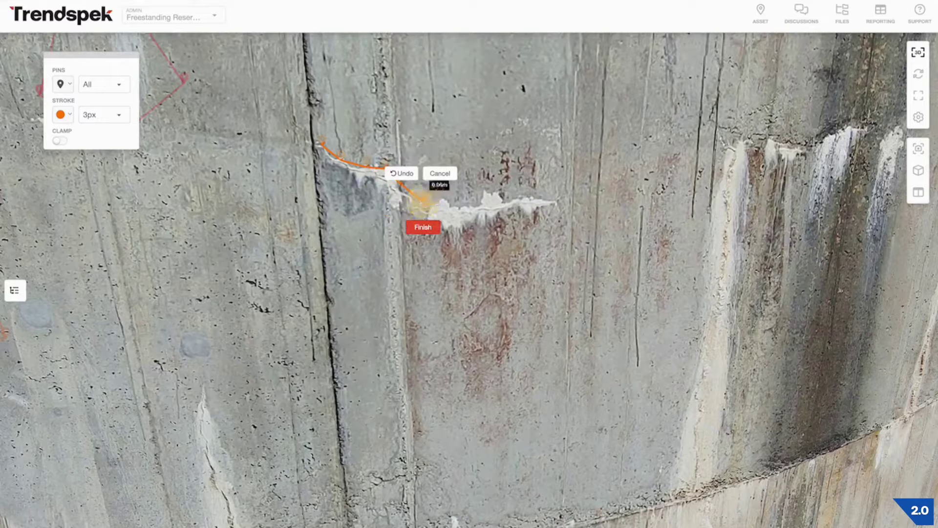
pyautogui.click(483, 200)
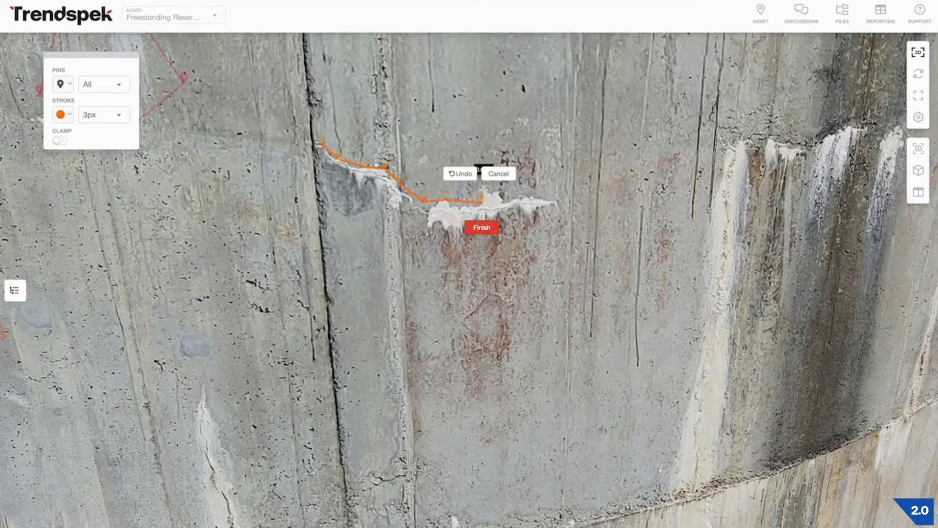
pyautogui.click(557, 199)
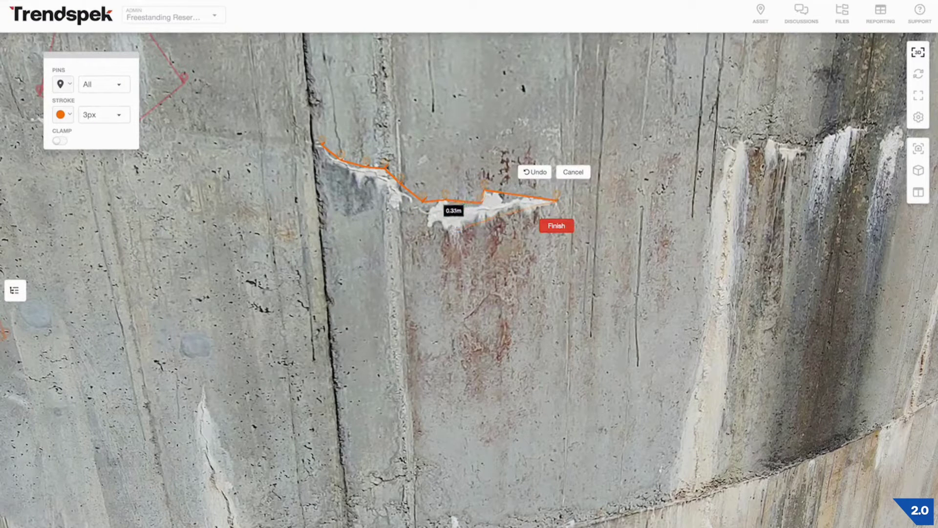
pyautogui.click(452, 227)
pyautogui.click(391, 204)
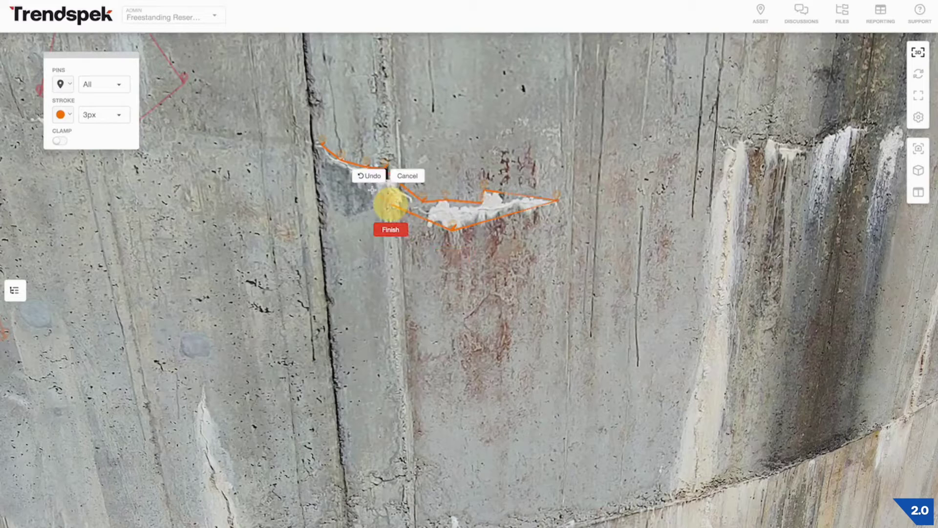
pyautogui.click(347, 175)
pyautogui.click(327, 154)
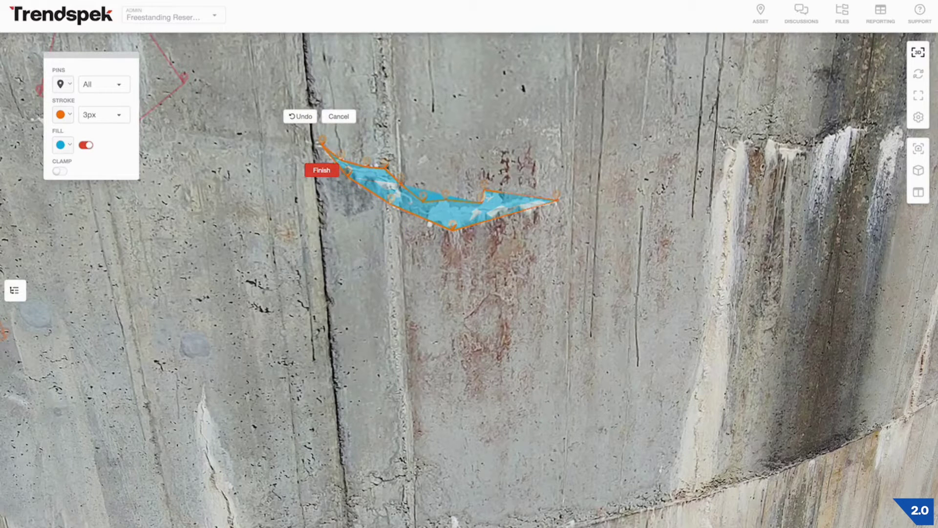
# Turn off fill, set Pins to None and the stroke to green, then finish the polygon
pyautogui.click(86, 145)
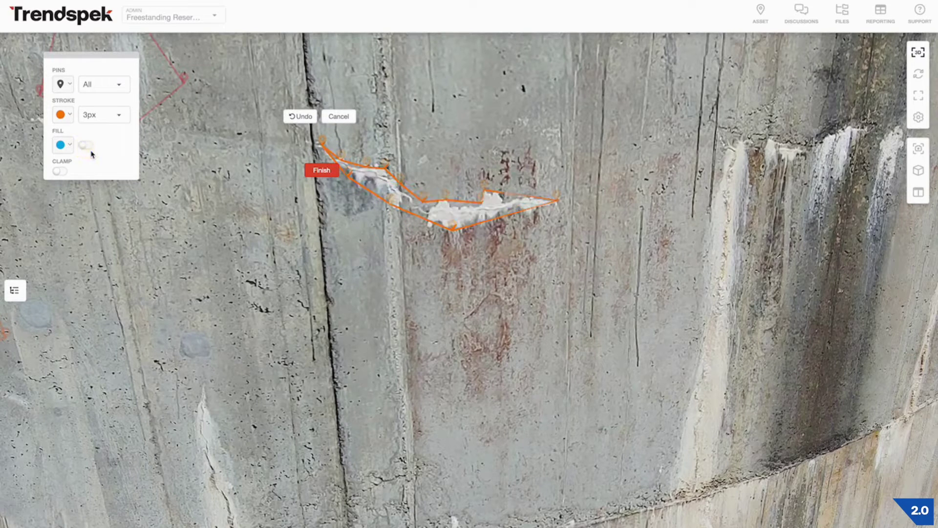
pyautogui.click(91, 89)
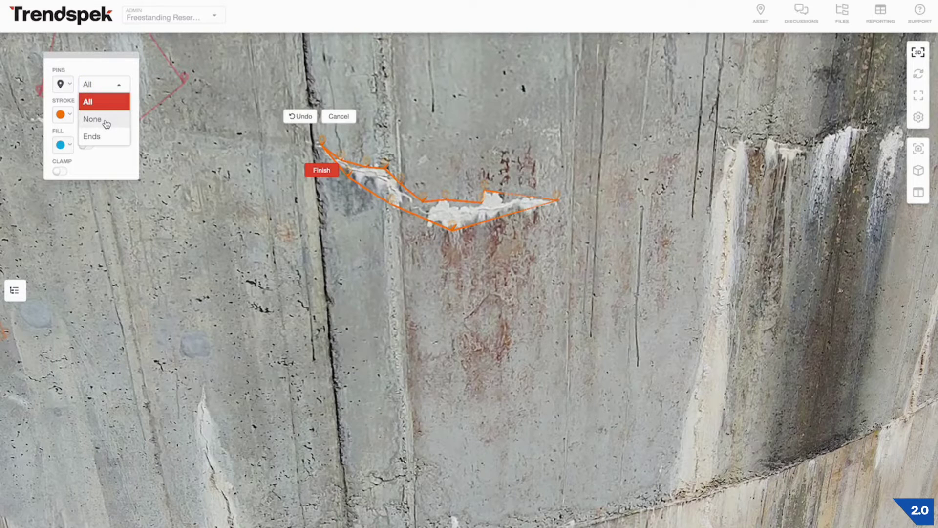
pyautogui.click(106, 124)
pyautogui.click(64, 114)
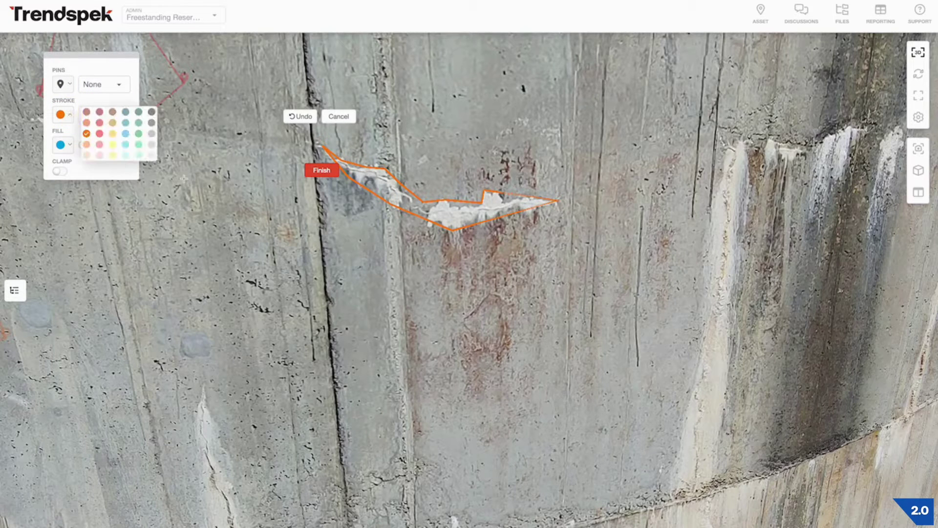
pyautogui.click(138, 134)
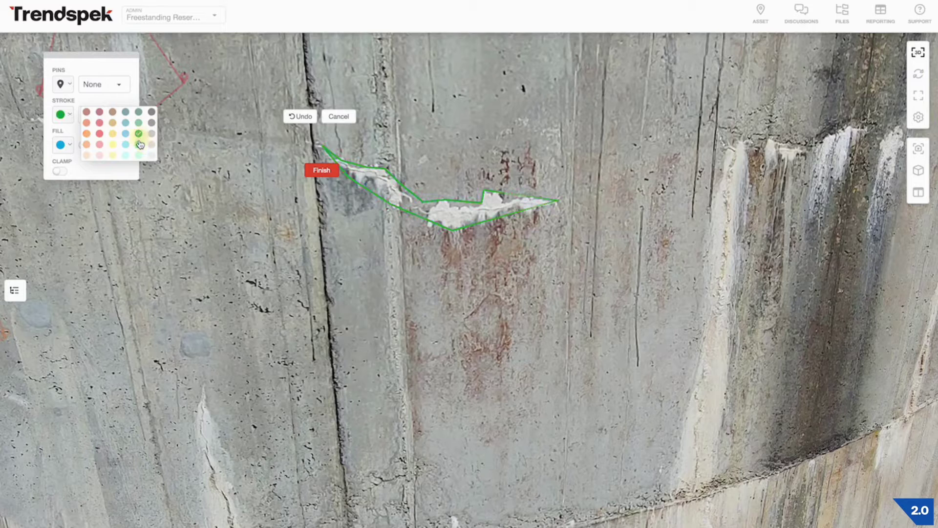
pyautogui.click(99, 70)
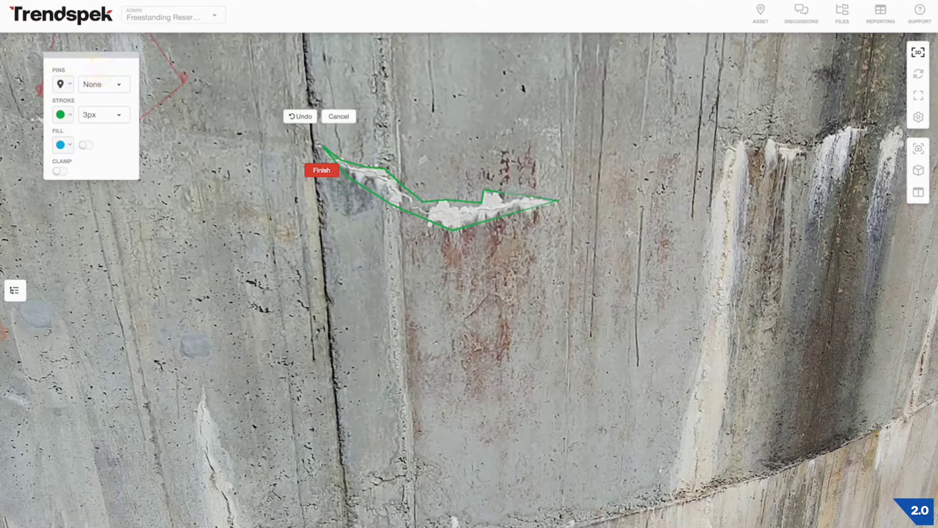
pyautogui.click(333, 171)
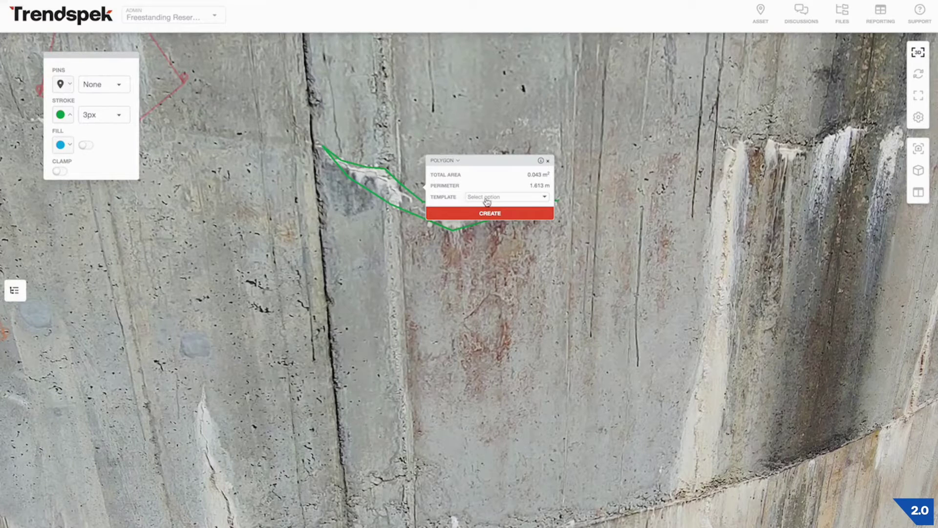
# Create the 0.043 m² polygon annotation with no template selected
pyautogui.click(484, 214)
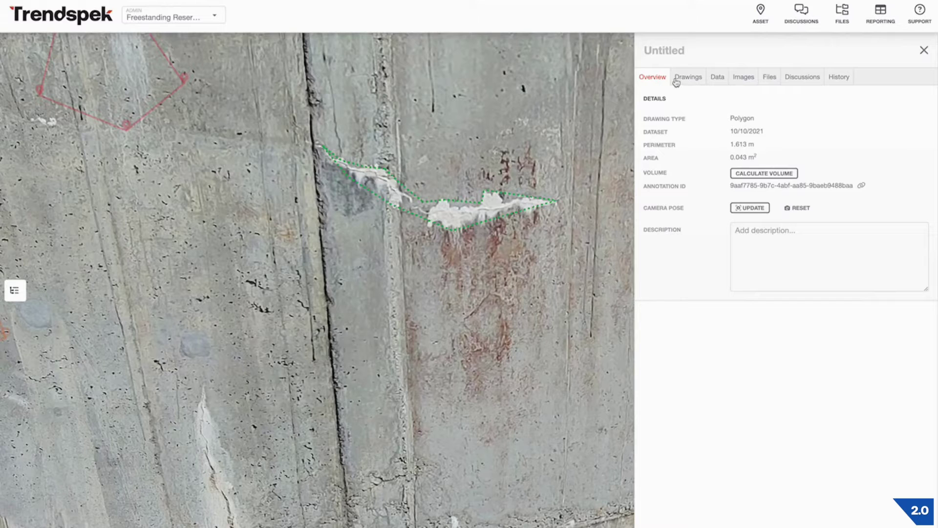
# Rename the Untitled annotation to 'Calcium Deposits'
pyautogui.click(664, 50)
pyautogui.write('Calcium Deposits')
pyautogui.press('Return')
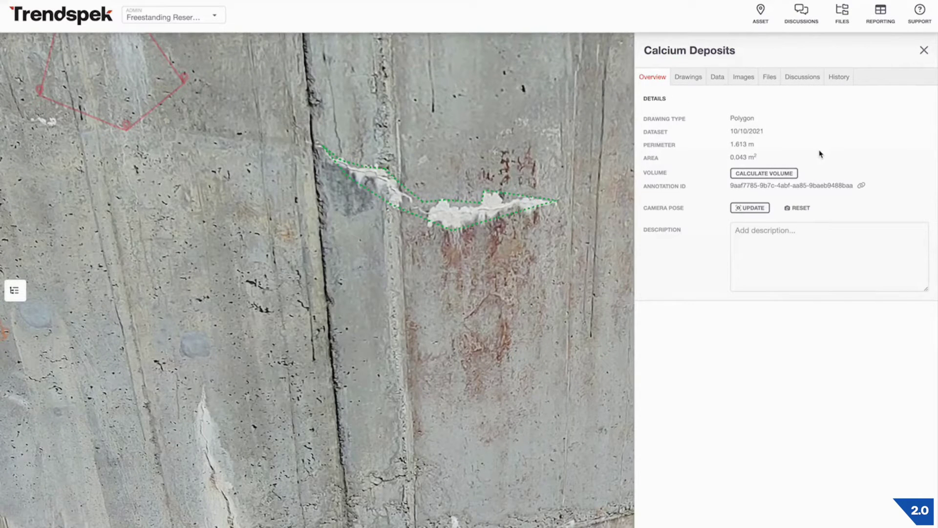
# Copy the annotation's link and save a centred close-up of the deposit as its camera pose
pyautogui.click(862, 187)
pyautogui.click(862, 187)
pyautogui.moveTo(458, 207)
pyautogui.mouseDown()
pyautogui.moveTo(450, 220)
pyautogui.moveTo(450, 209)
pyautogui.moveTo(430, 215)
pyautogui.mouseUp()
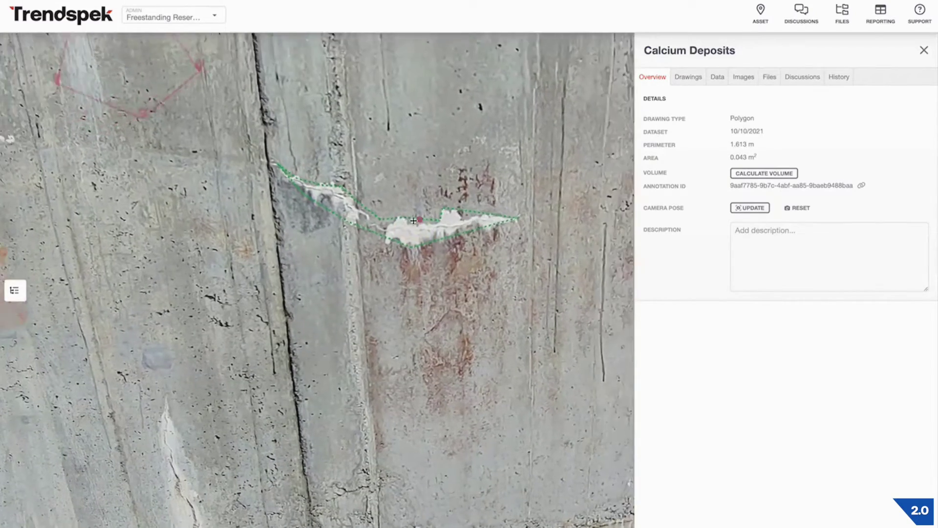
pyautogui.scroll(5, 413, 221)
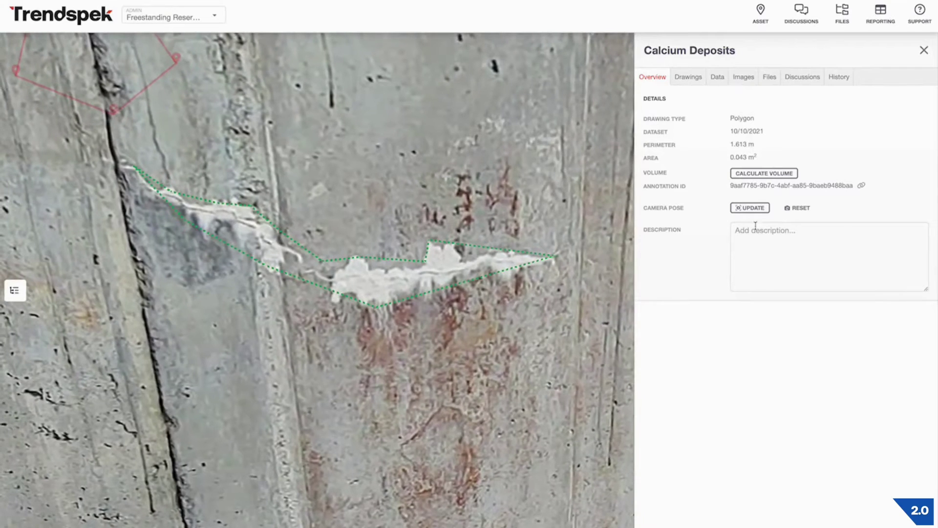
pyautogui.click(750, 208)
# Change the Calcium Deposits stroke colour to red, then view its Data tab showing No Template
pyautogui.click(688, 78)
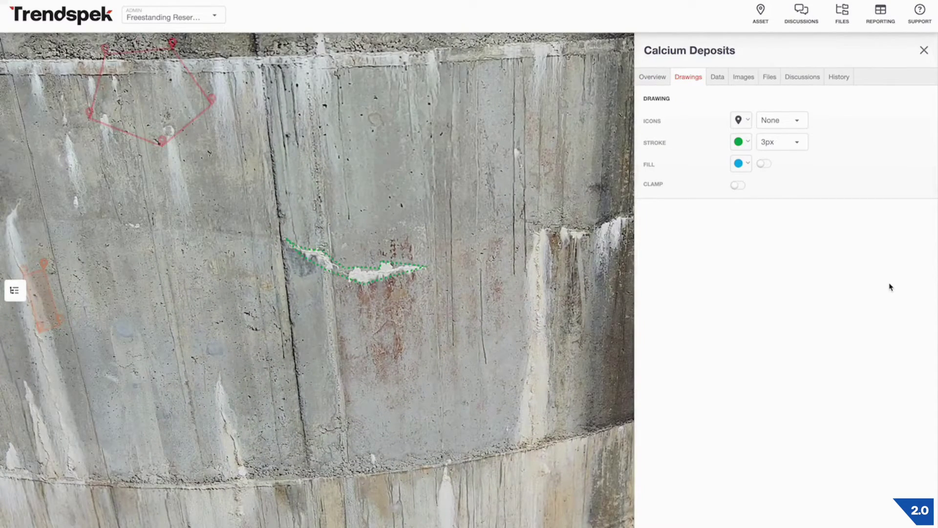
pyautogui.click(740, 142)
pyautogui.click(777, 161)
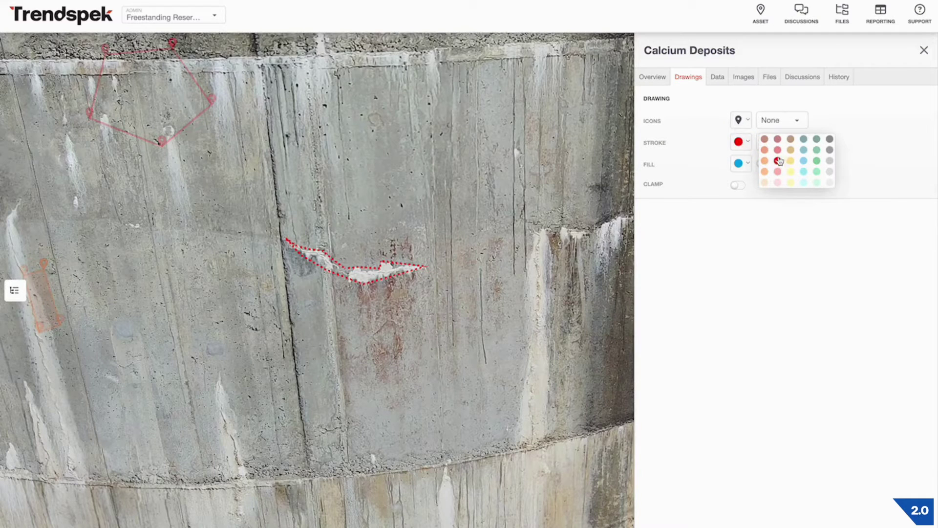
pyautogui.click(704, 117)
pyautogui.click(718, 78)
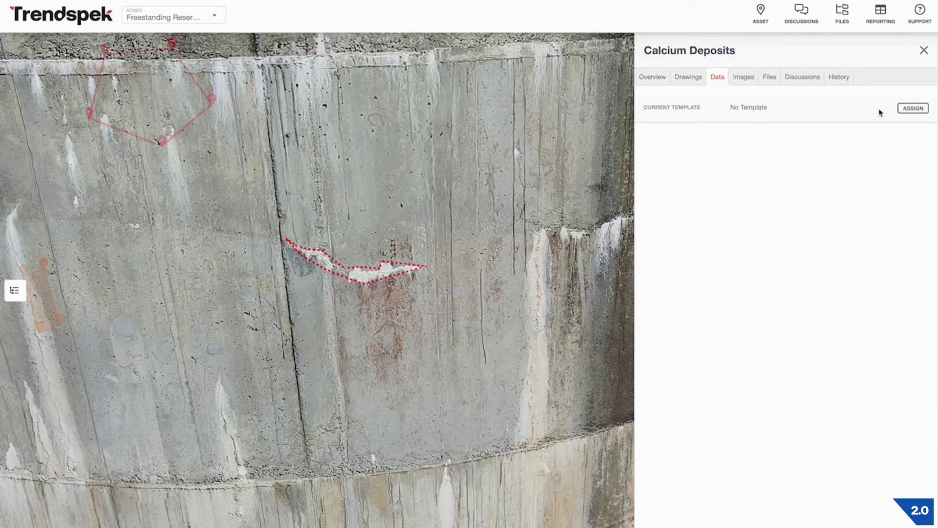
# Assign and apply the WSCAM Compliance template to the Calcium Deposits annotation
pyautogui.click(915, 109)
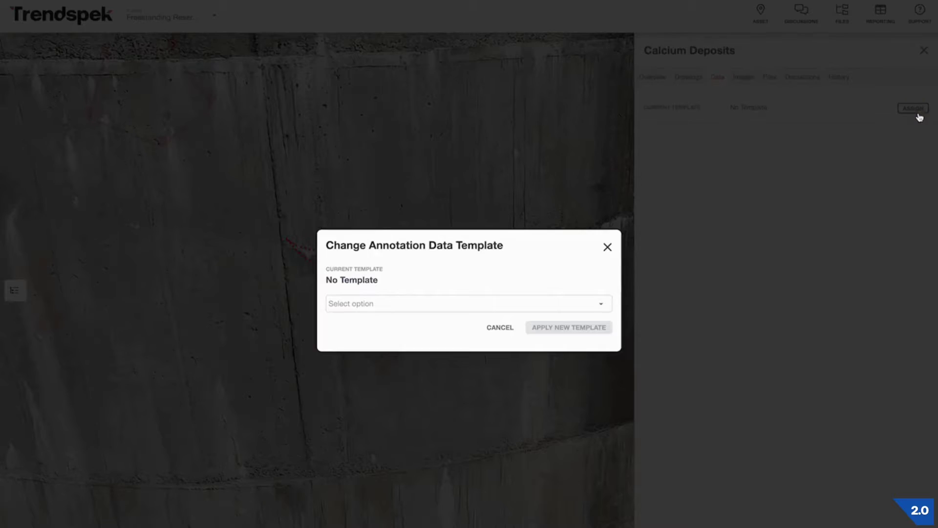
pyautogui.click(421, 310)
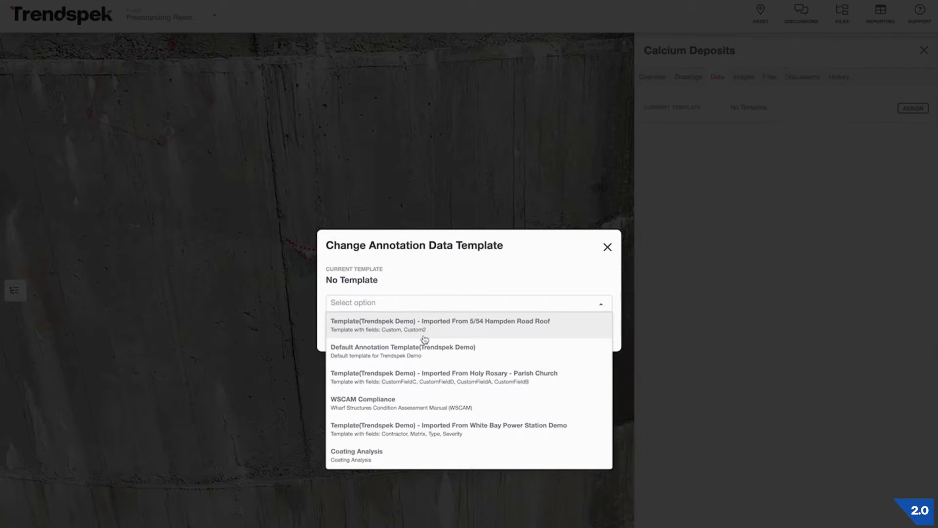
pyautogui.click(435, 403)
pyautogui.click(561, 328)
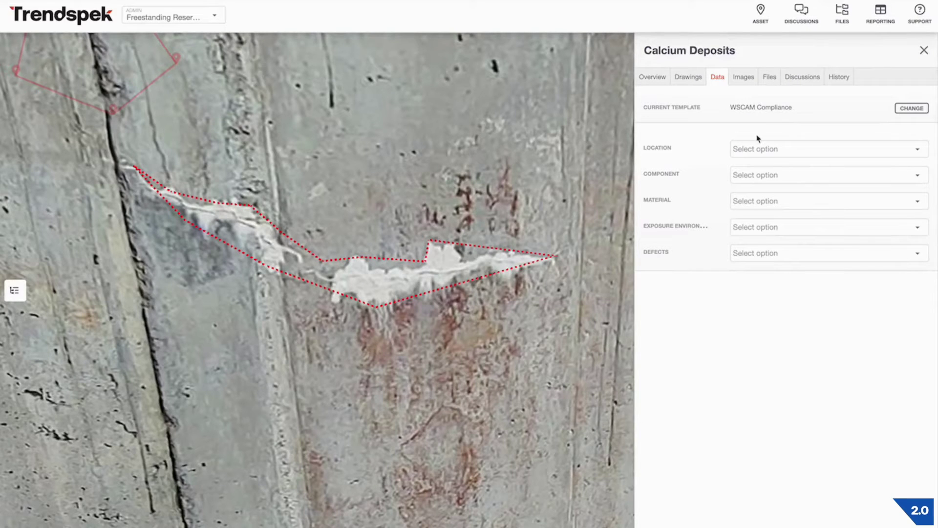
# Fill WSCAM fields: Above wharf, Pile cap (PC), Rubber (R), Permanently submerged (PS); leave Defects unset
pyautogui.click(762, 149)
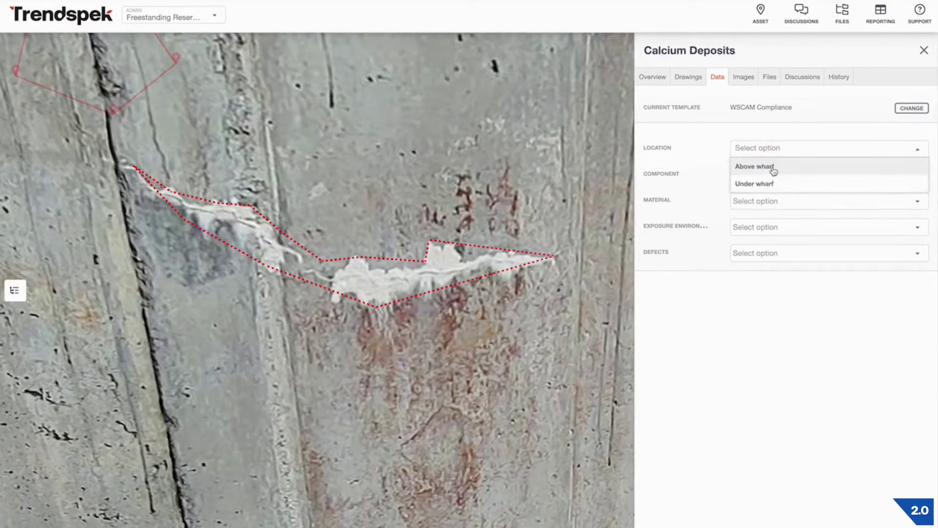
pyautogui.click(774, 169)
pyautogui.click(747, 176)
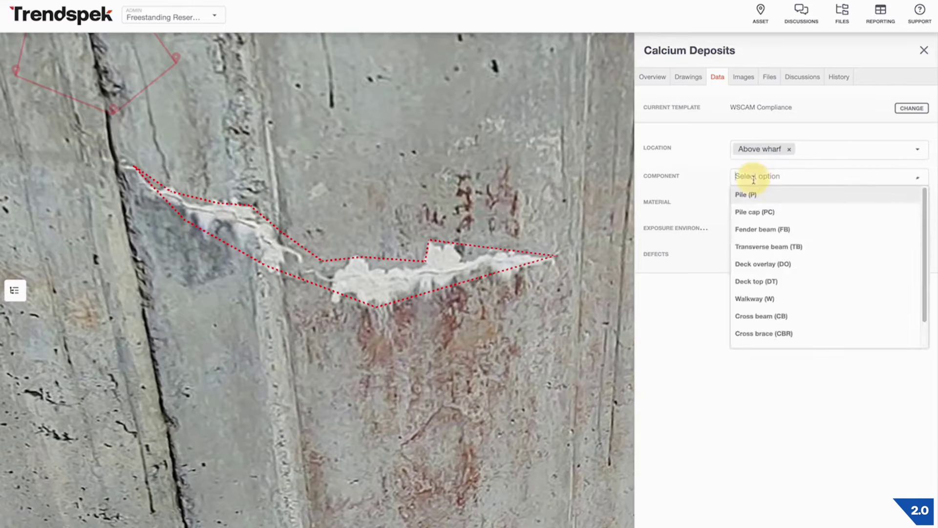
pyautogui.click(766, 211)
pyautogui.click(764, 204)
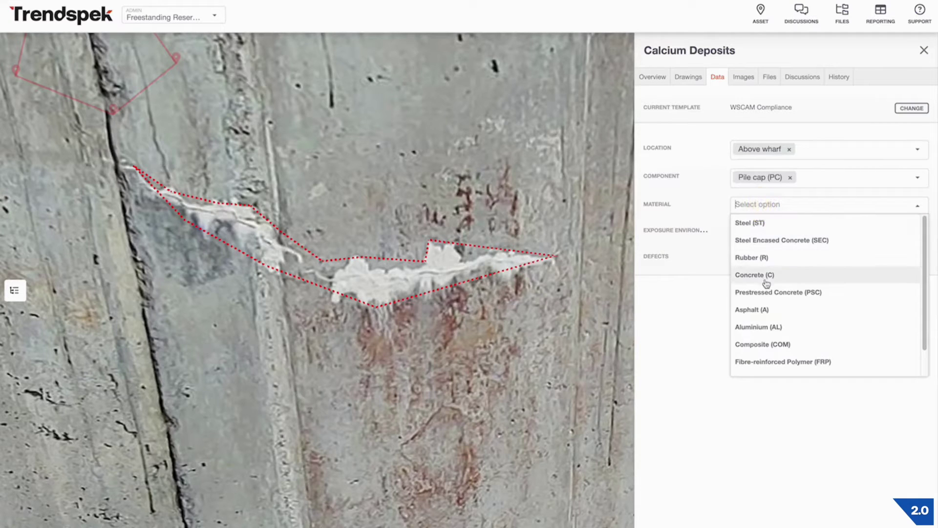
pyautogui.click(766, 259)
pyautogui.click(760, 234)
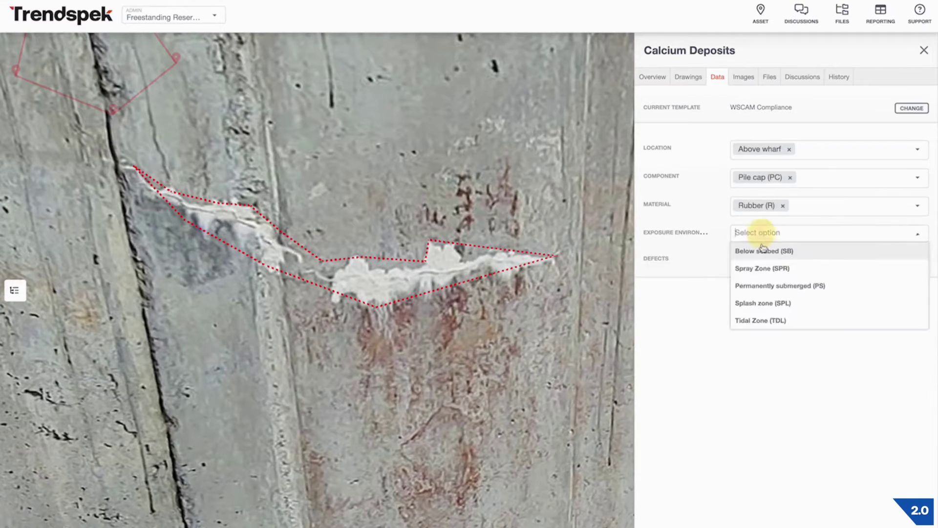
pyautogui.click(780, 286)
pyautogui.click(766, 263)
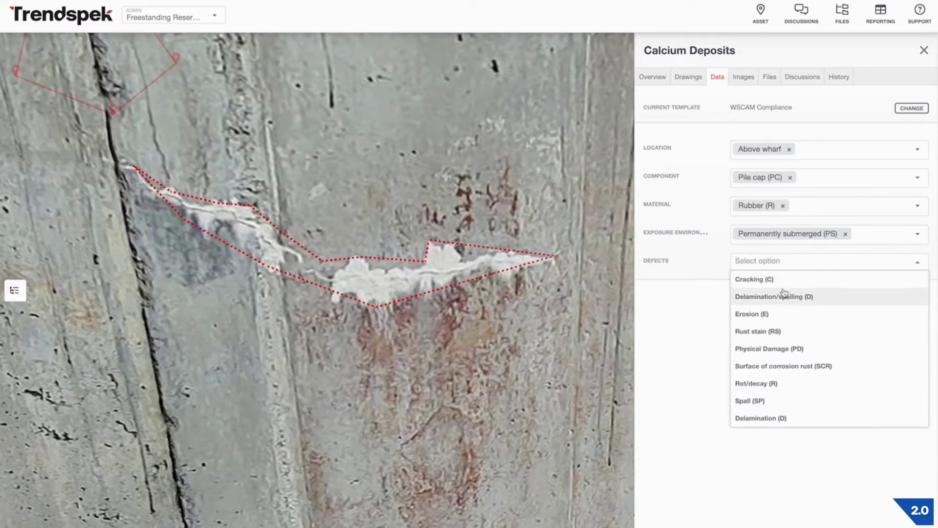
pyautogui.press('Escape')
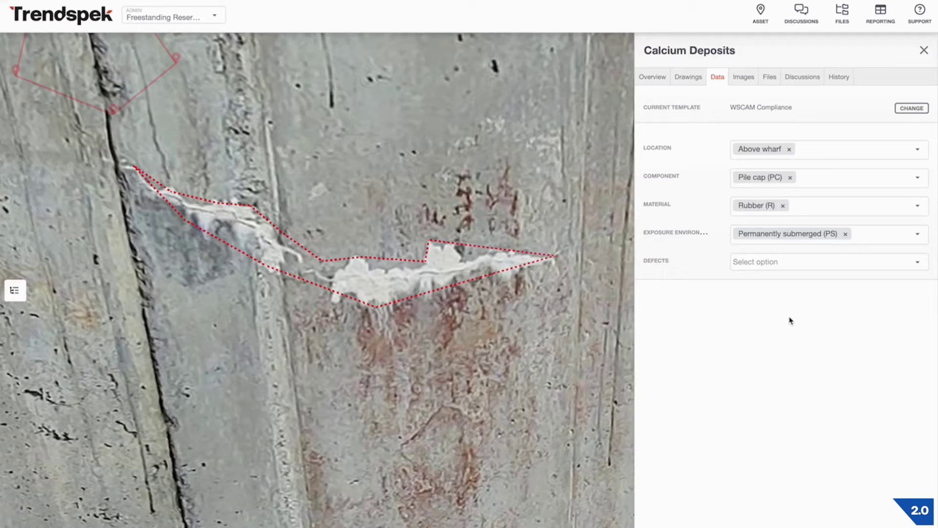
# Review the Calcium Deposits annotation's linked images, then show its still-empty Files list
pyautogui.click(745, 78)
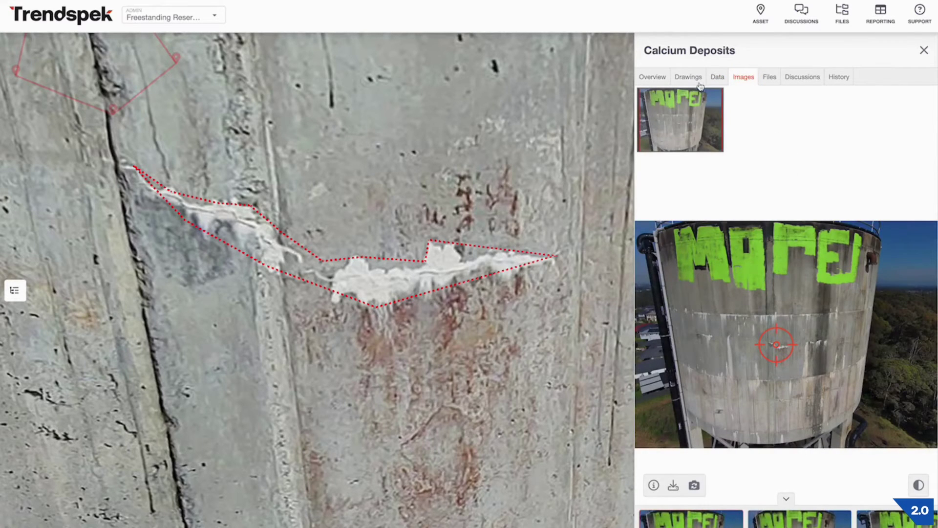
pyautogui.scroll(-4, 309, 302)
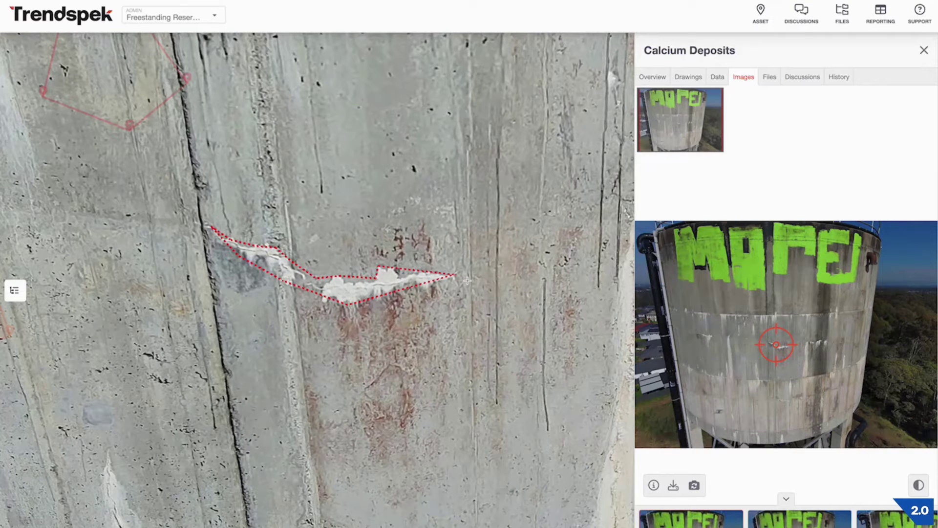
pyautogui.click(770, 79)
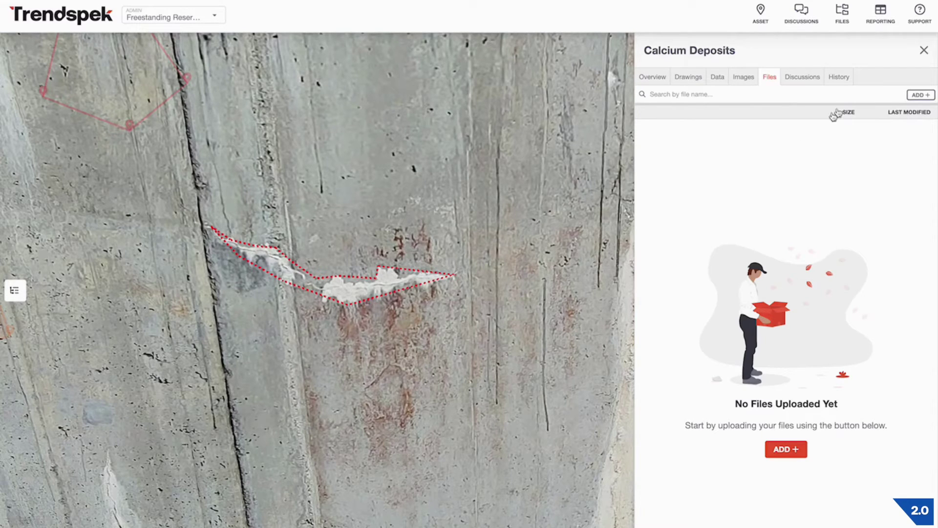
# Create a new folder in the annotation's files and name it ContractorA
pyautogui.click(922, 95)
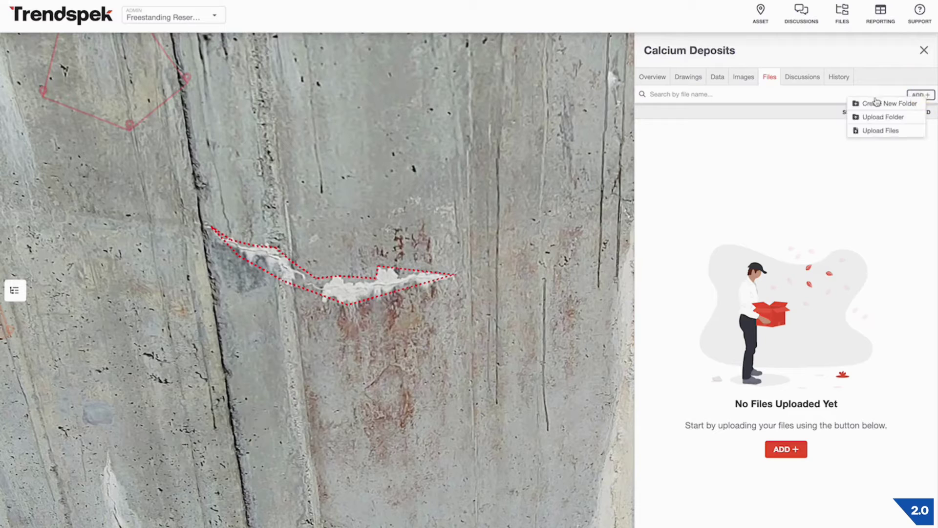
pyautogui.click(899, 102)
pyautogui.doubleClick(659, 127)
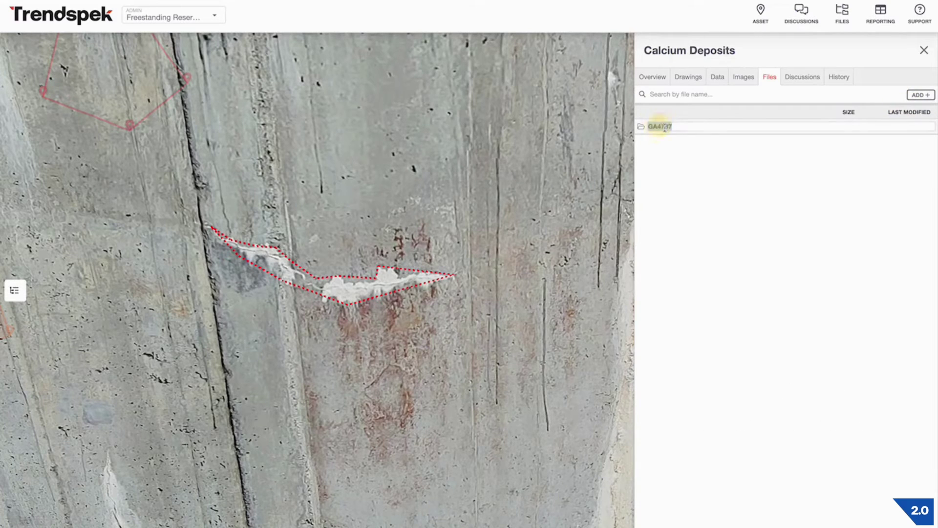
pyautogui.write('Contracto')
pyautogui.press('Return')
# Add Images and Reports subfolders inside the ContractorA folder
pyautogui.rightClick(688, 127)
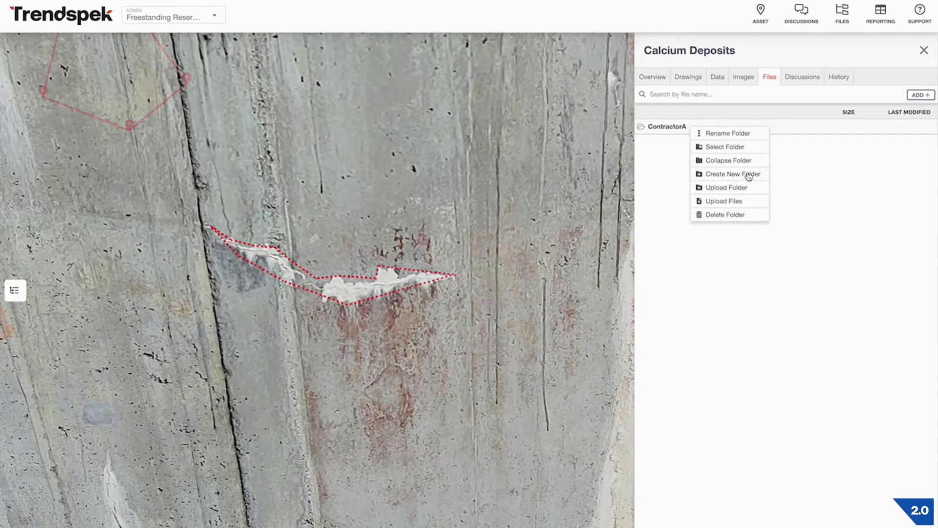
pyautogui.click(747, 174)
pyautogui.doubleClick(673, 141)
pyautogui.write('Images')
pyautogui.press('Return')
pyautogui.rightClick(686, 128)
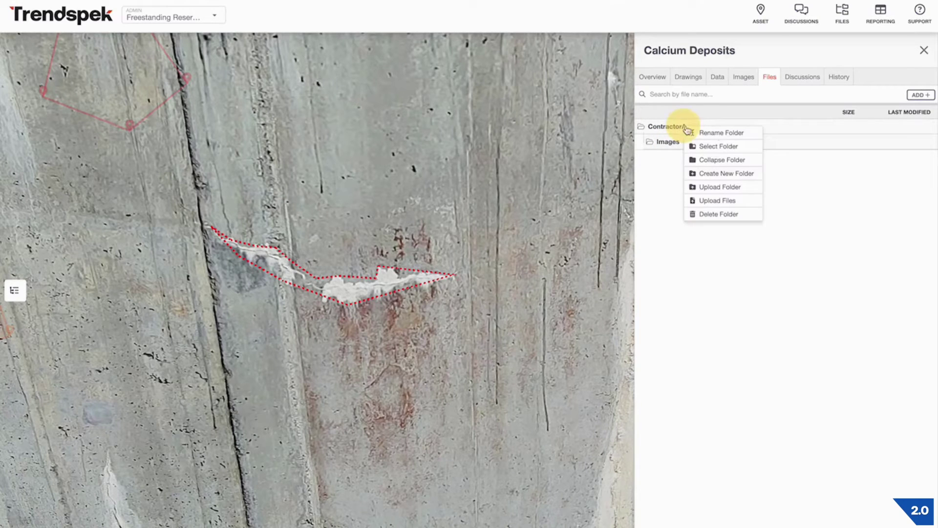
pyautogui.doubleClick(671, 159)
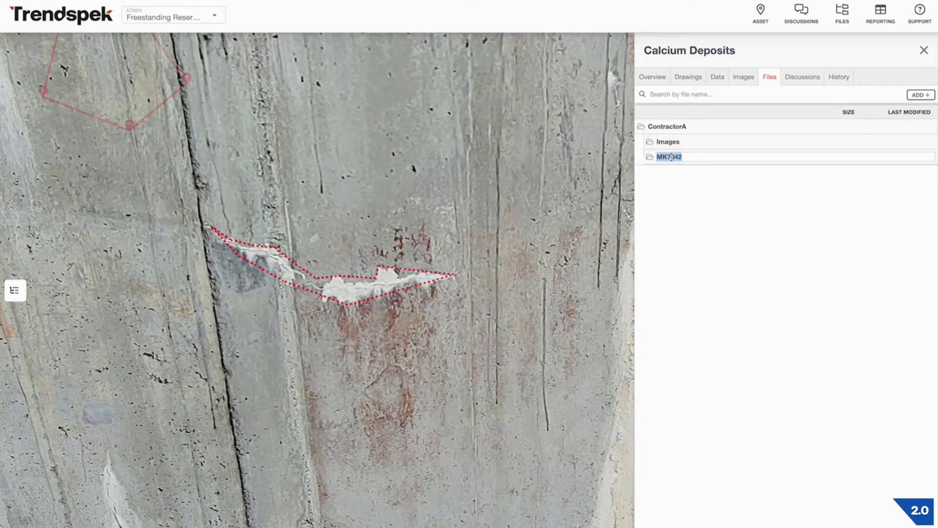
pyautogui.write('Reports')
pyautogui.press('Return')
# Dismiss the folder options menu and bring up the annotation's empty Discussions section
pyautogui.click(791, 201)
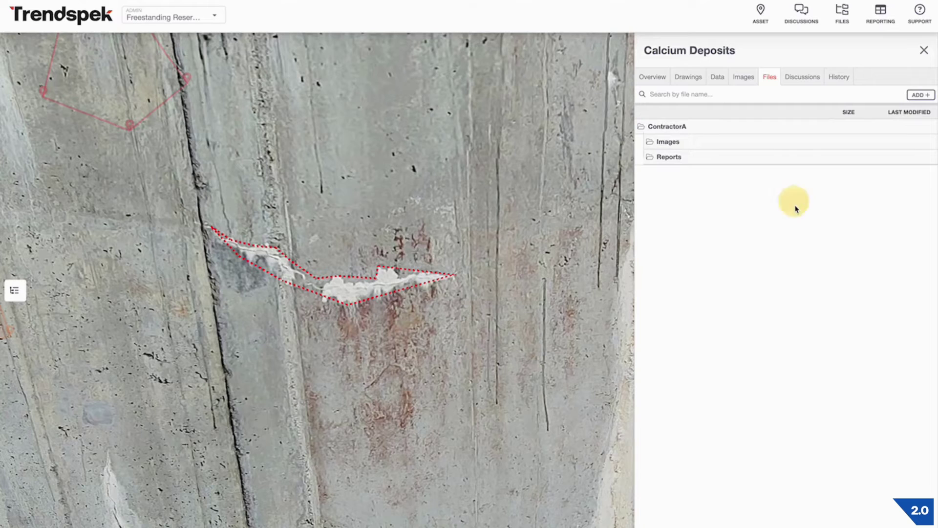
pyautogui.rightClick(703, 162)
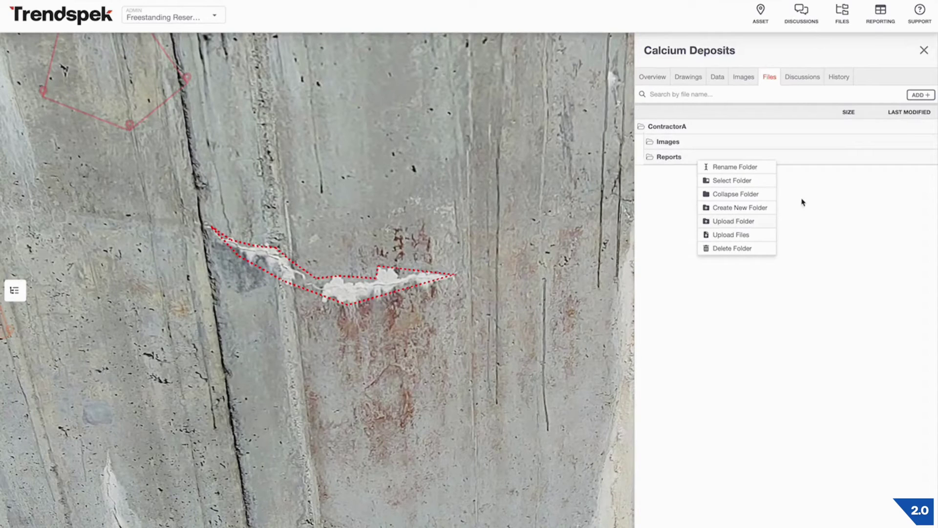
pyautogui.click(834, 247)
pyautogui.click(810, 84)
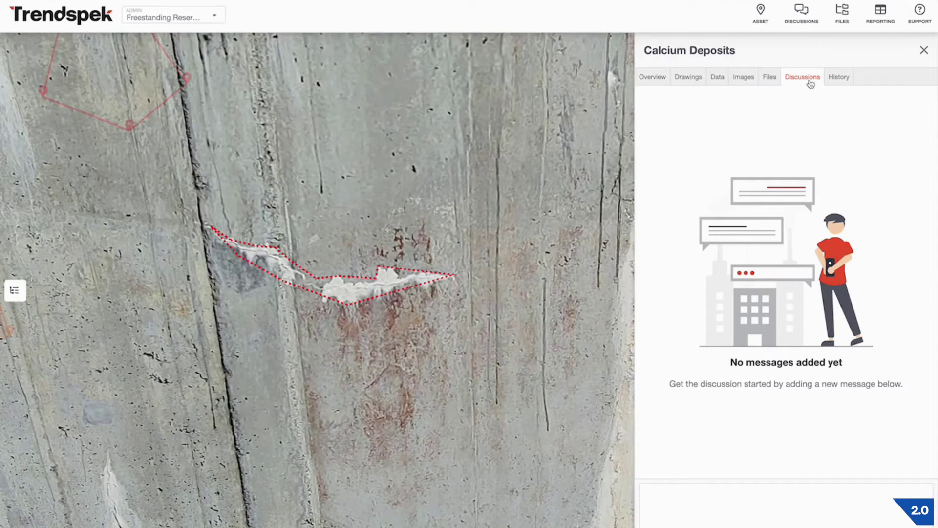
# Post the message 'Hey!' in the discussion, then view the annotation's History log
pyautogui.click(719, 511)
pyautogui.write('Hey!')
pyautogui.press('Return')
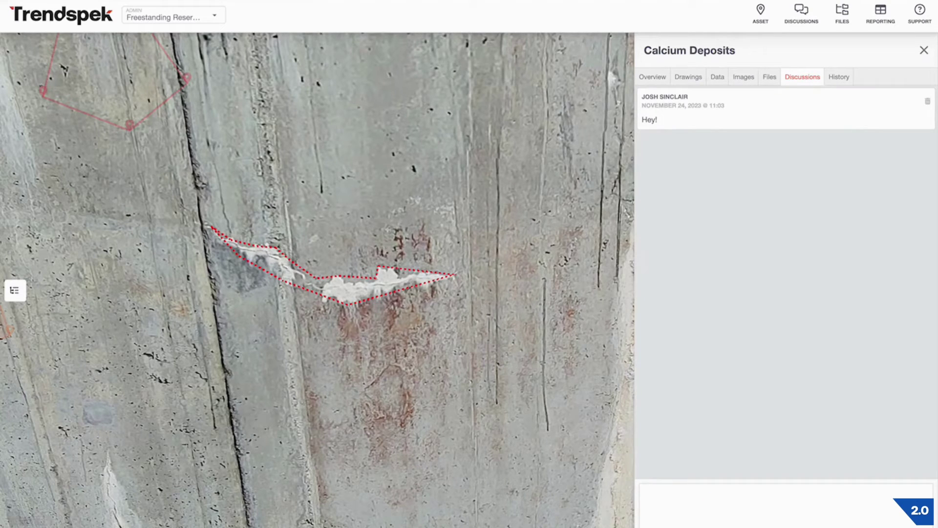
pyautogui.click(839, 79)
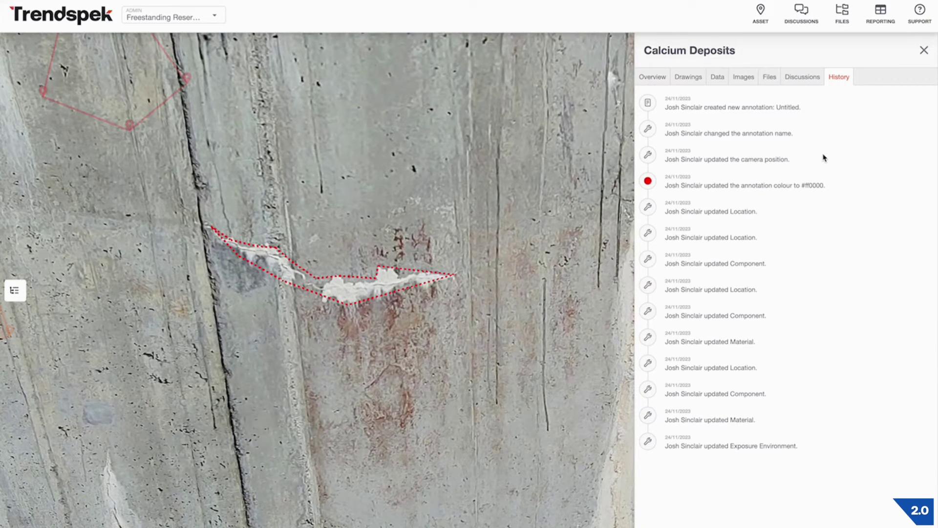
# Close the Calcium Deposits panel and orbit out to the whole water tower
pyautogui.click(925, 51)
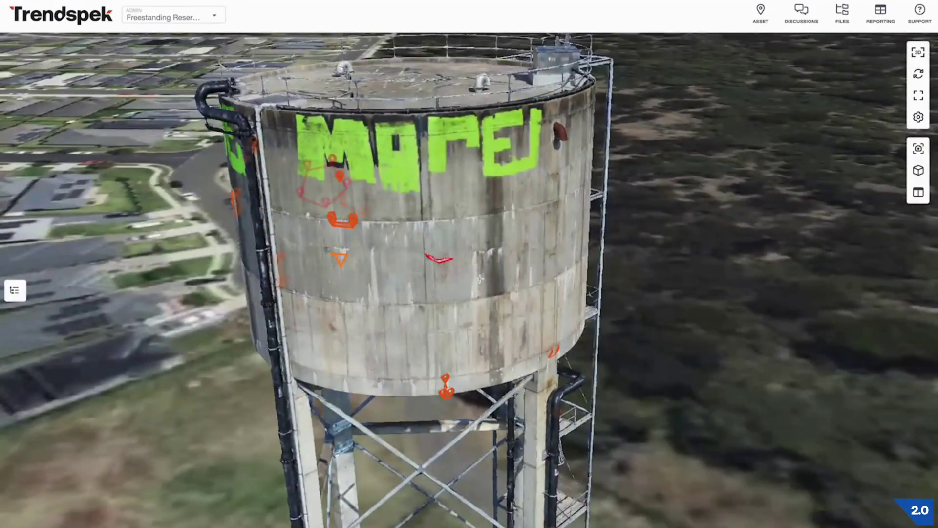
pyautogui.moveTo(480, 278); pyautogui.dragTo(484, 303)
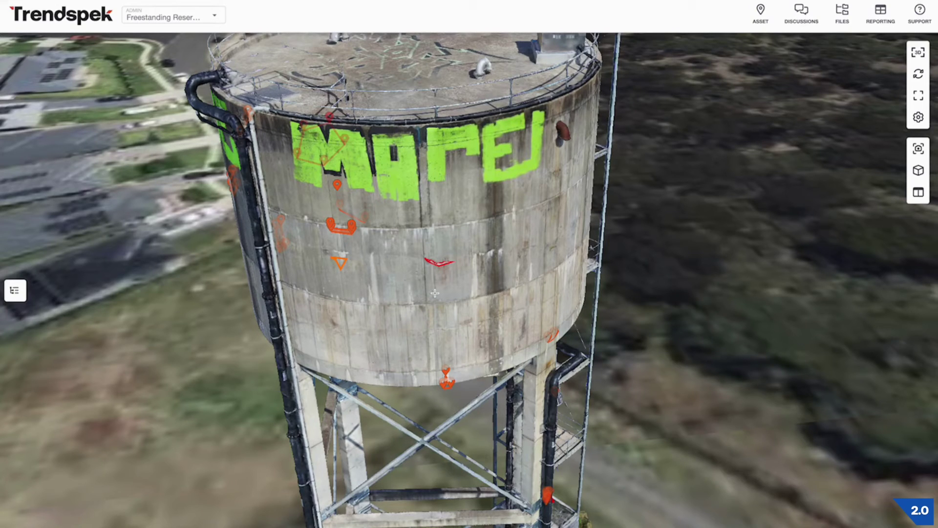
# Open the synced canvas pane and orbit both tower captures around the leg joint and tank underside
pyautogui.click(918, 193)
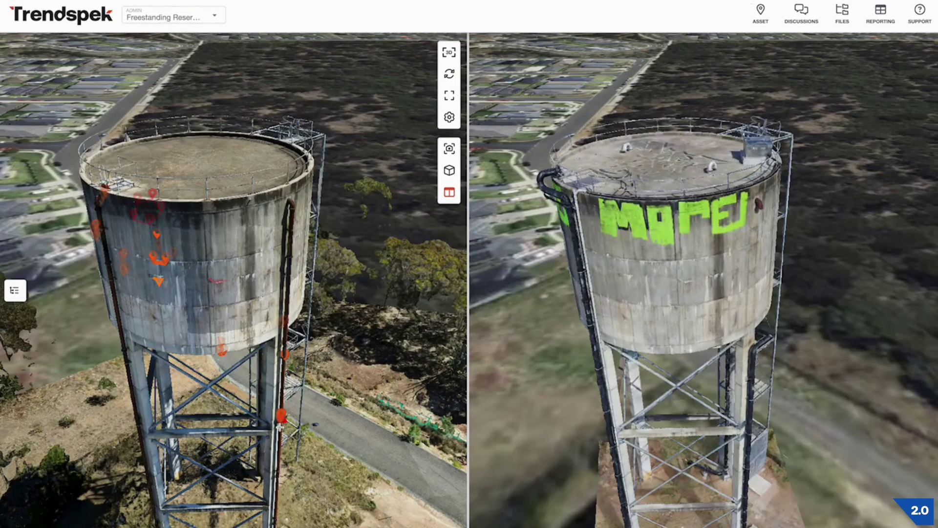
pyautogui.moveTo(277, 428); pyautogui.dragTo(163, 419)
pyautogui.scroll(-10, 353, 402)
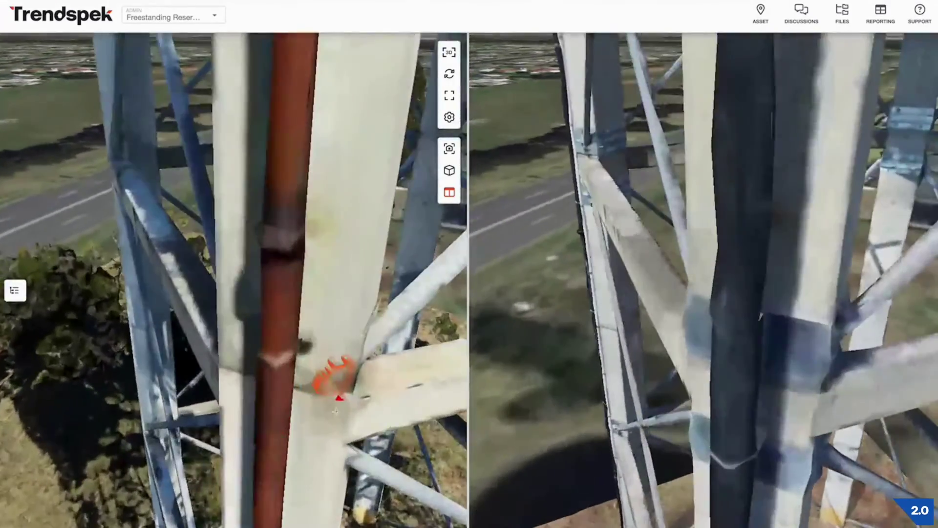
pyautogui.moveTo(353, 402); pyautogui.dragTo(231, 379)
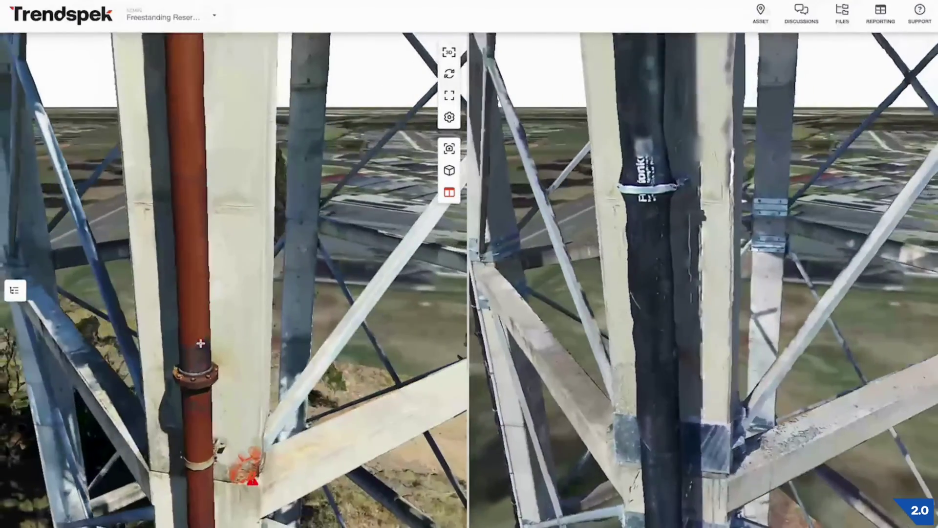
pyautogui.moveTo(201, 344); pyautogui.dragTo(162, 293)
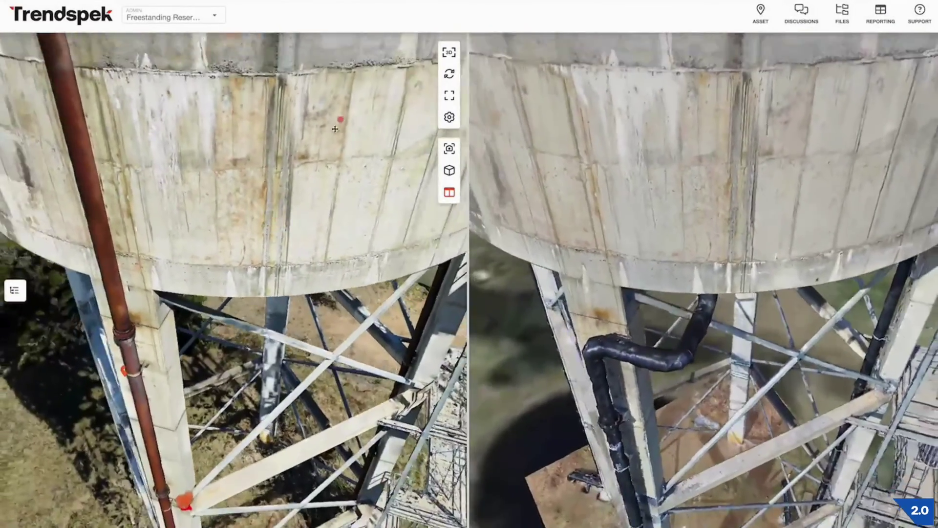